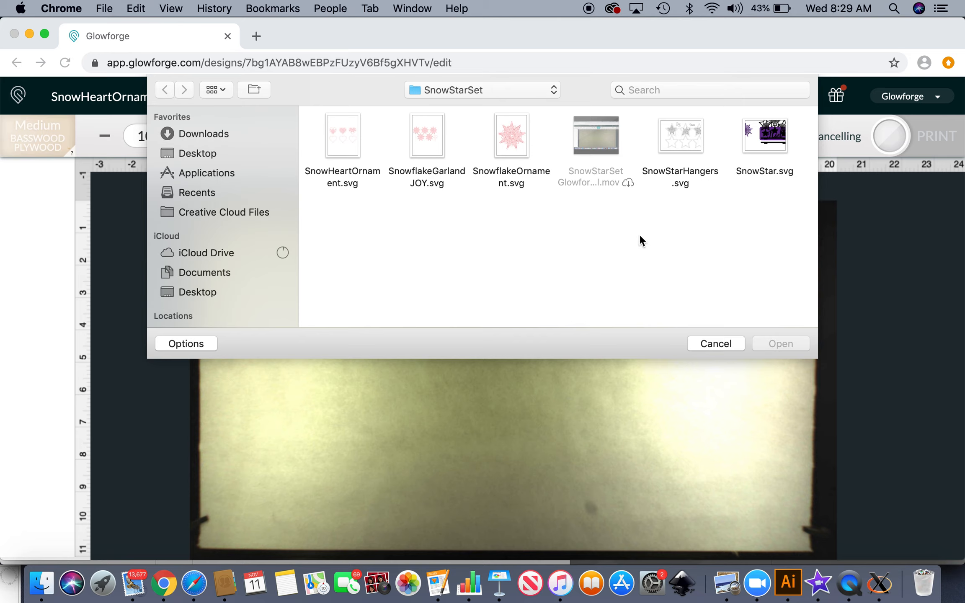
# Step: Browse to the StandingSnowSpruce Set folder inside SnowSpruceSet to find artwork to upload
pyautogui.click(509, 93)
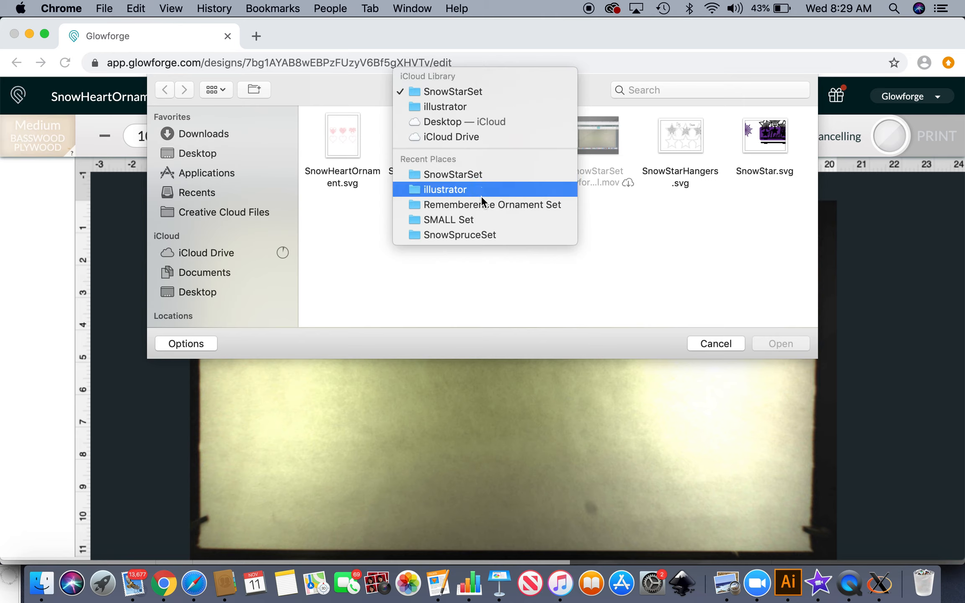
pyautogui.click(477, 234)
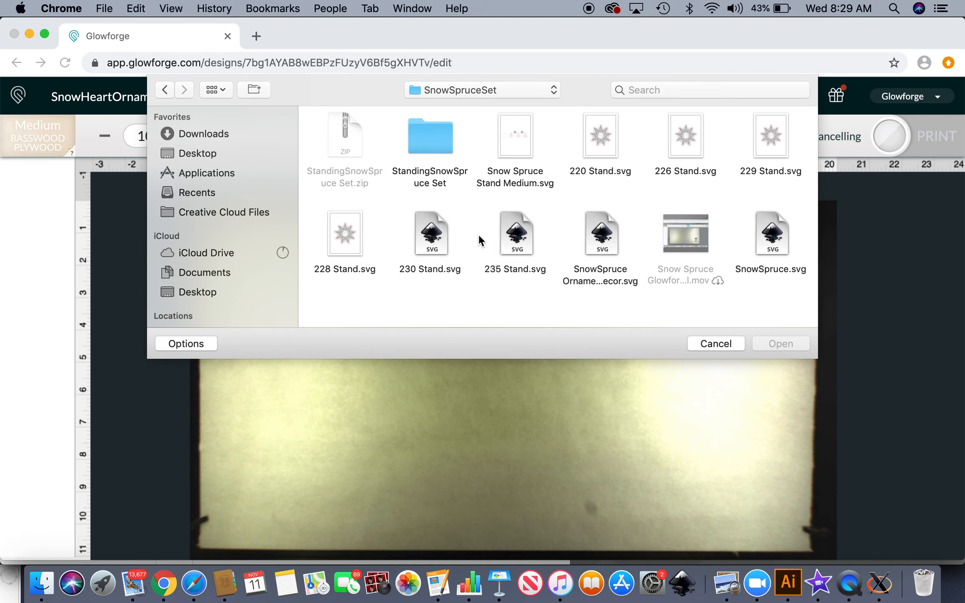
pyautogui.doubleClick(437, 134)
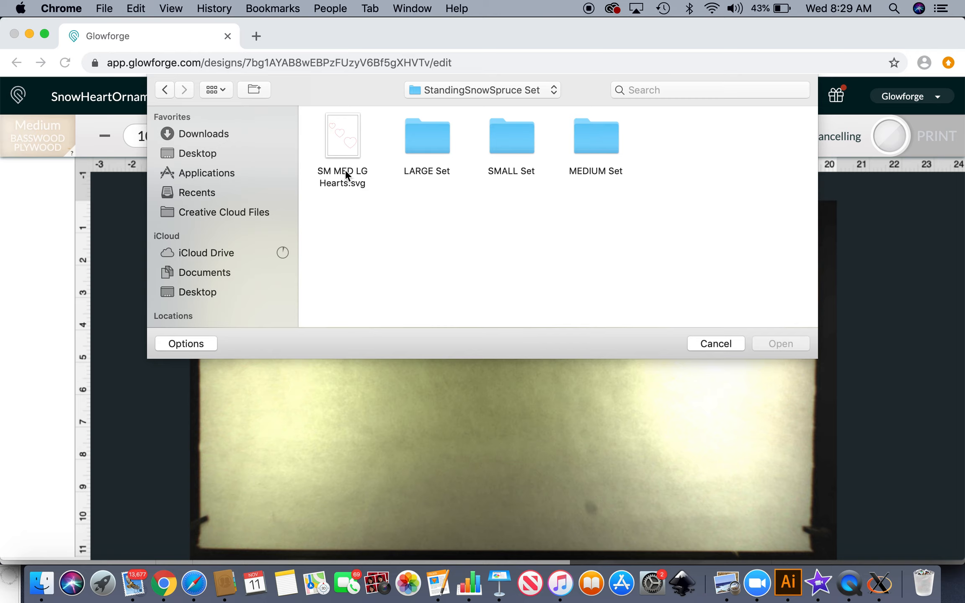
# Step: Look through the files in the LARGE Set and MEDIUM Set folders, returning to the parent folder
pyautogui.doubleClick(438, 135)
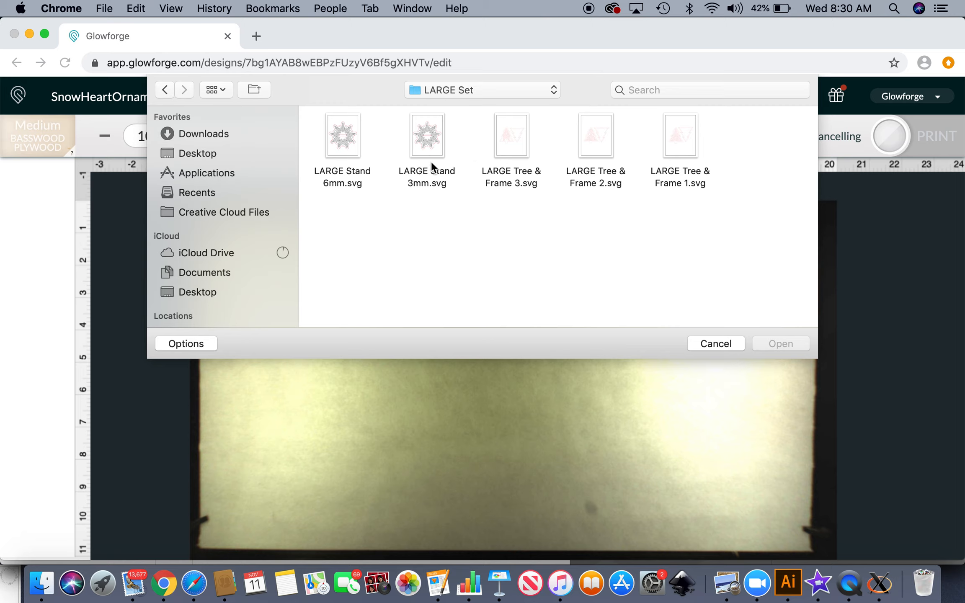
pyautogui.click(164, 89)
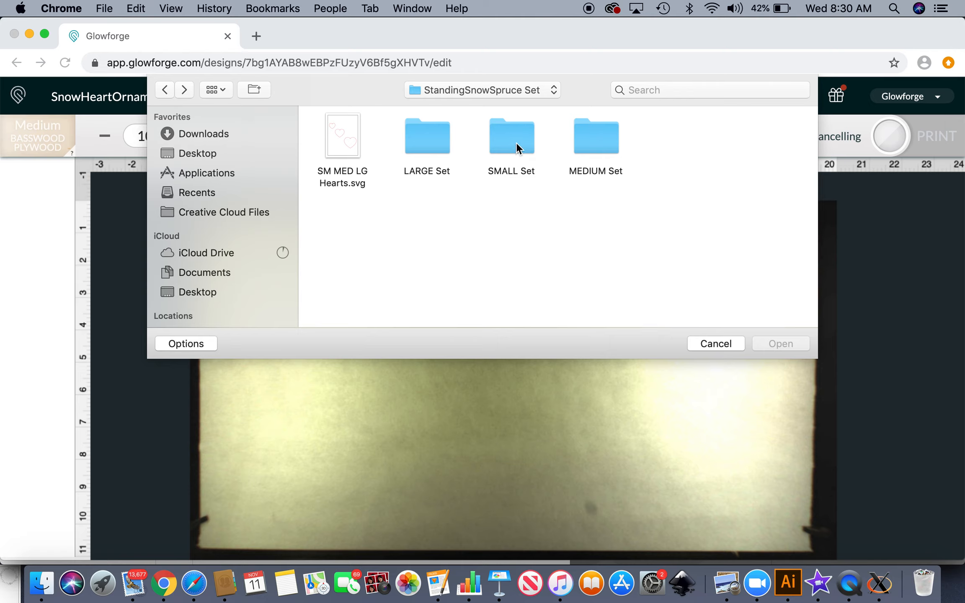
pyautogui.doubleClick(590, 142)
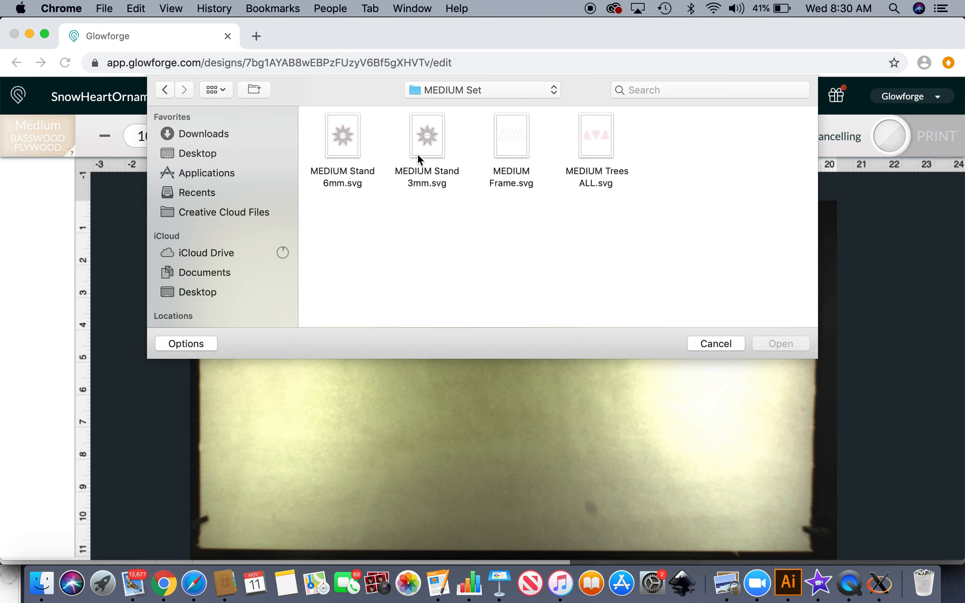
pyautogui.click(164, 90)
# Step: Upload SnowSpruce Tree SMALL.svg from the SMALL Set folder into the design
pyautogui.doubleClick(511, 142)
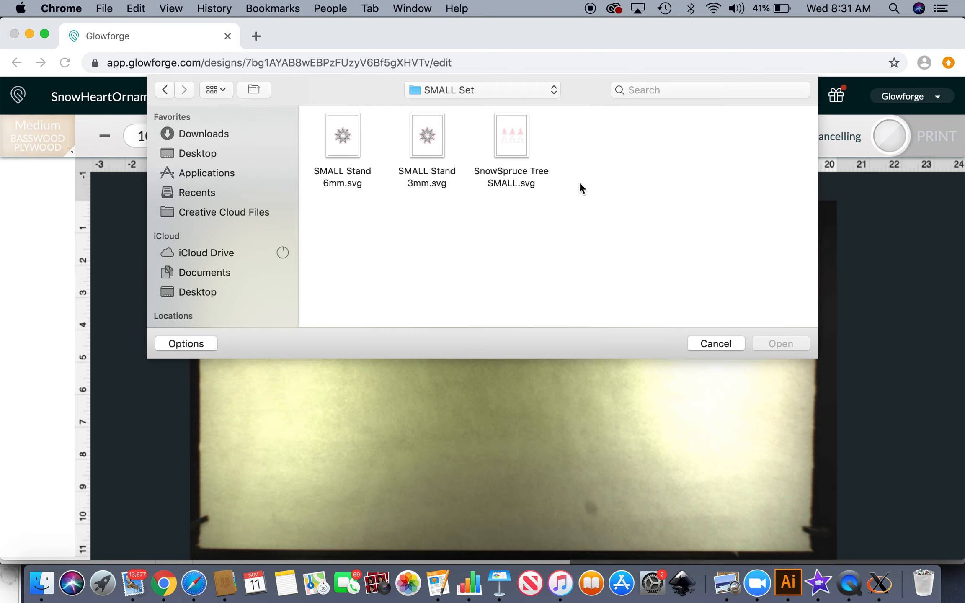
pyautogui.click(514, 146)
pyautogui.click(774, 345)
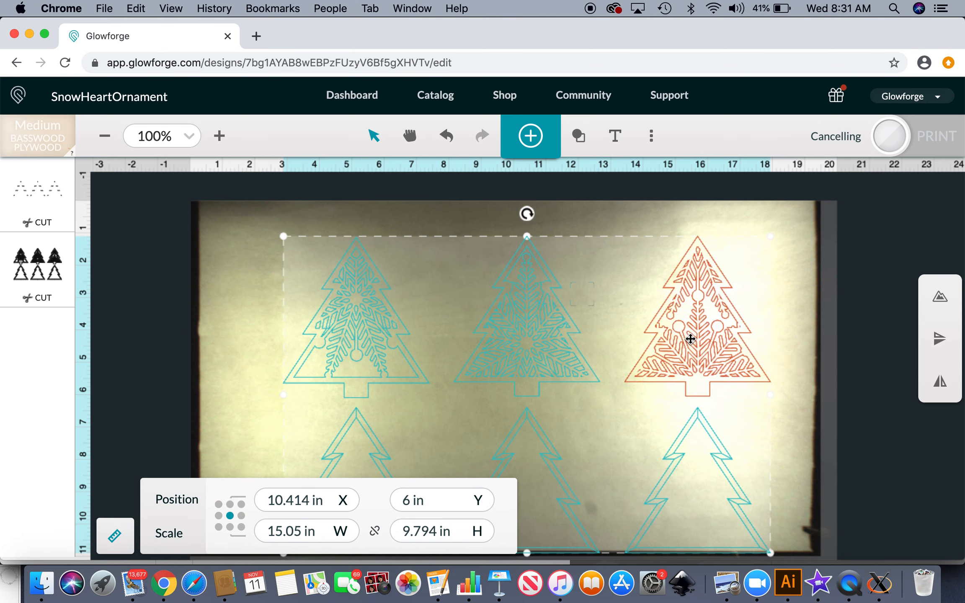
# Step: Shift the tree artwork up and left to the material's corner, at about X 8.07 in, Y 5.089 in
pyautogui.press('Left')
pyautogui.press('Left')
pyautogui.press('Left')
pyautogui.press('Left')
pyautogui.press('Left')
pyautogui.press('Left')
pyautogui.press('Left')
pyautogui.press('Left')
pyautogui.press('Up')
pyautogui.press('Up')
pyautogui.press('Up')
pyautogui.press('Up')
pyautogui.press('Up')
pyautogui.press('Up')
pyautogui.press('Up')
pyautogui.press('Left')
pyautogui.press('Left')
pyautogui.press('Left')
pyautogui.press('Left')
pyautogui.press('Left')
pyautogui.press('Left')
pyautogui.press('Left')
pyautogui.press('Left')
pyautogui.press('Left')
pyautogui.press('Left')
pyautogui.press('Left')
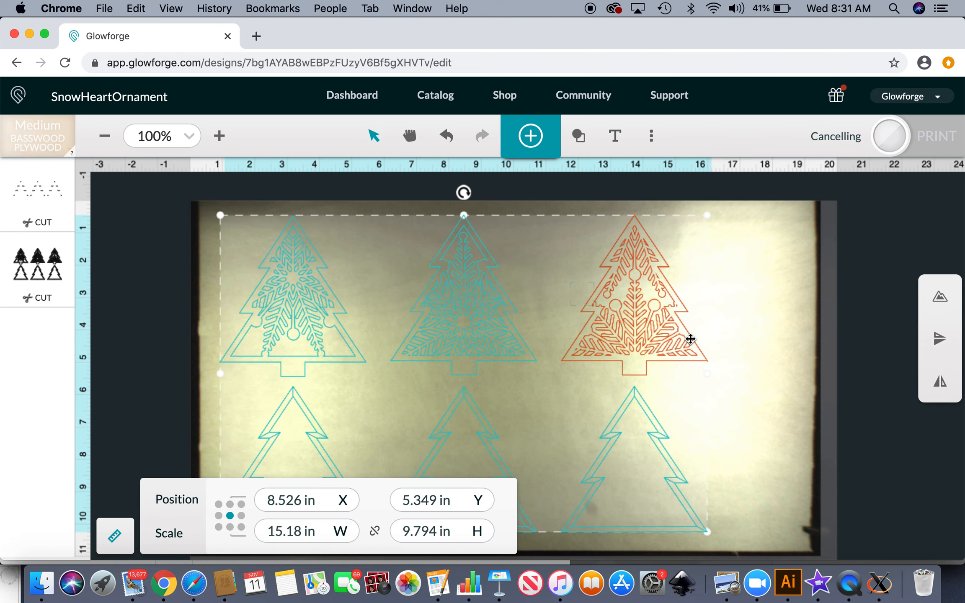
pyautogui.press('Left')
pyautogui.press('Left')
pyautogui.press('Left')
pyautogui.press('Left')
pyautogui.press('Up')
pyautogui.press('Up')
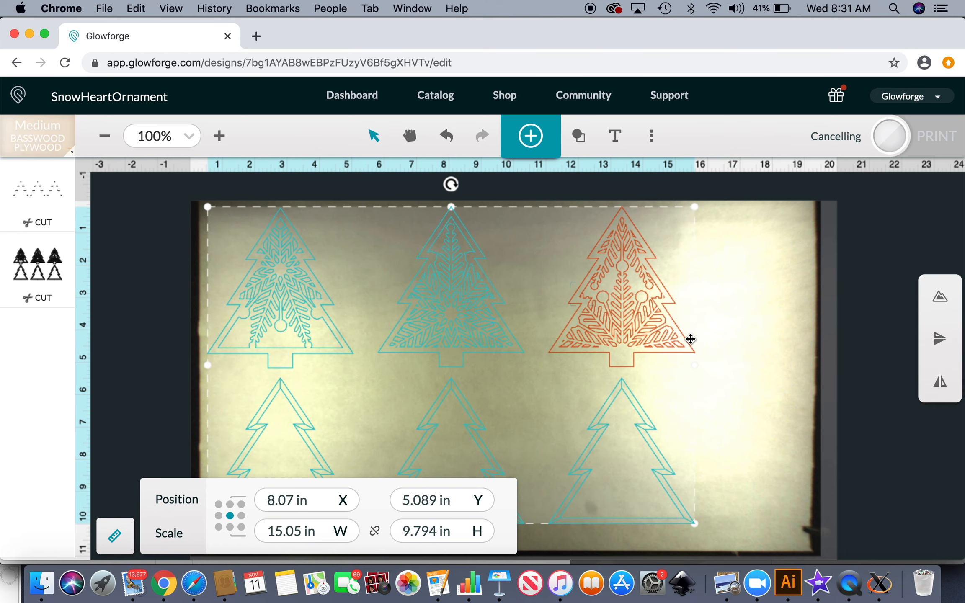
# Step: Upload SMALL Stand 3mm.svg and place the snowflake stand beside the upper row of trees at about X 16.927 in, Y 1.755 in
pyautogui.click(532, 136)
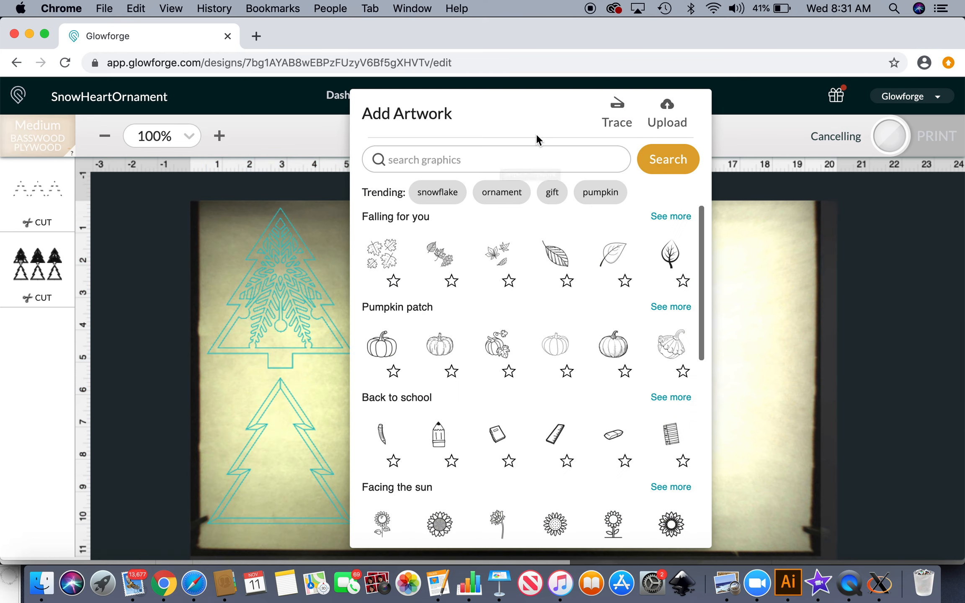
pyautogui.click(667, 115)
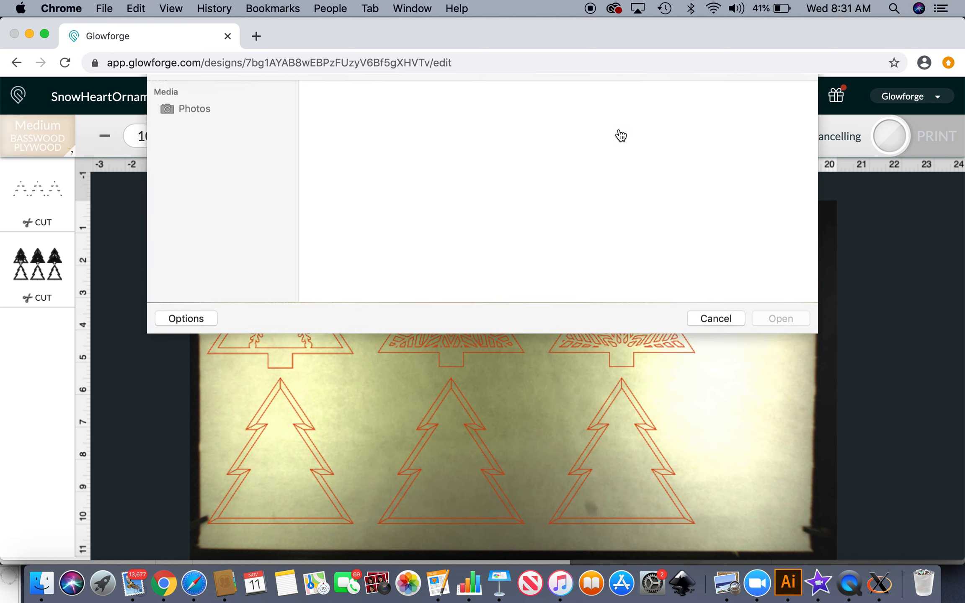
pyautogui.click(419, 147)
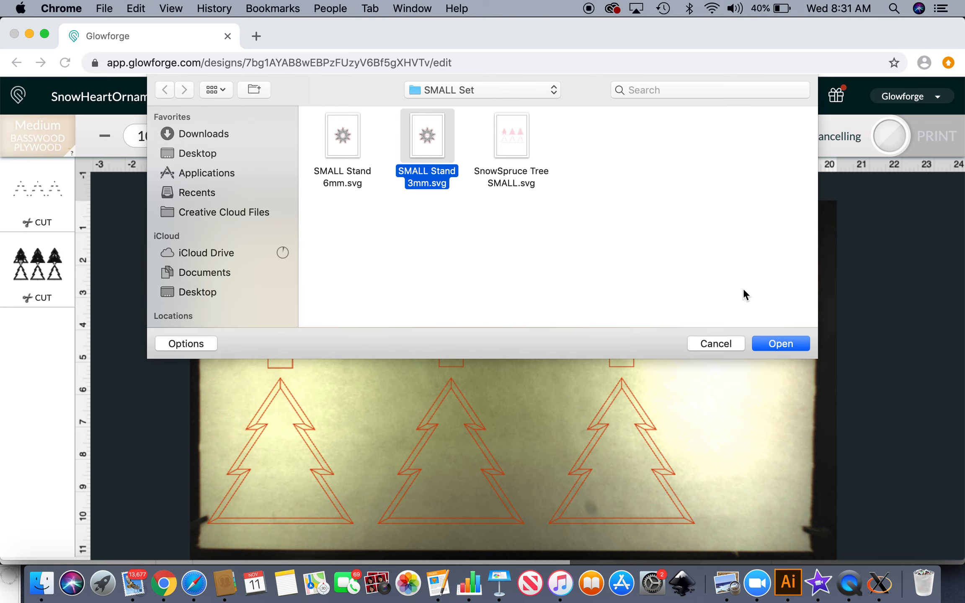
pyautogui.click(776, 344)
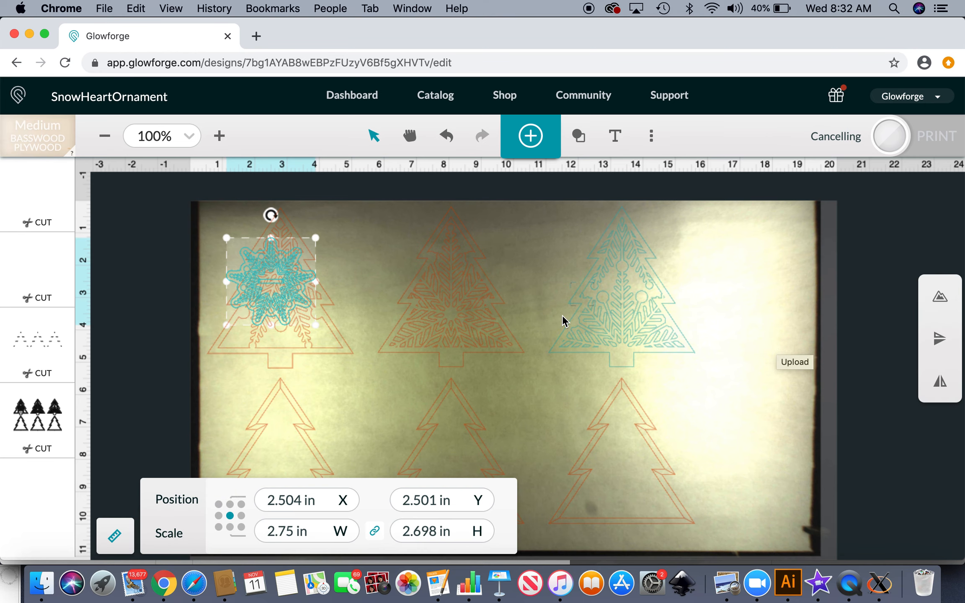
pyautogui.moveTo(277, 296); pyautogui.dragTo(743, 280)
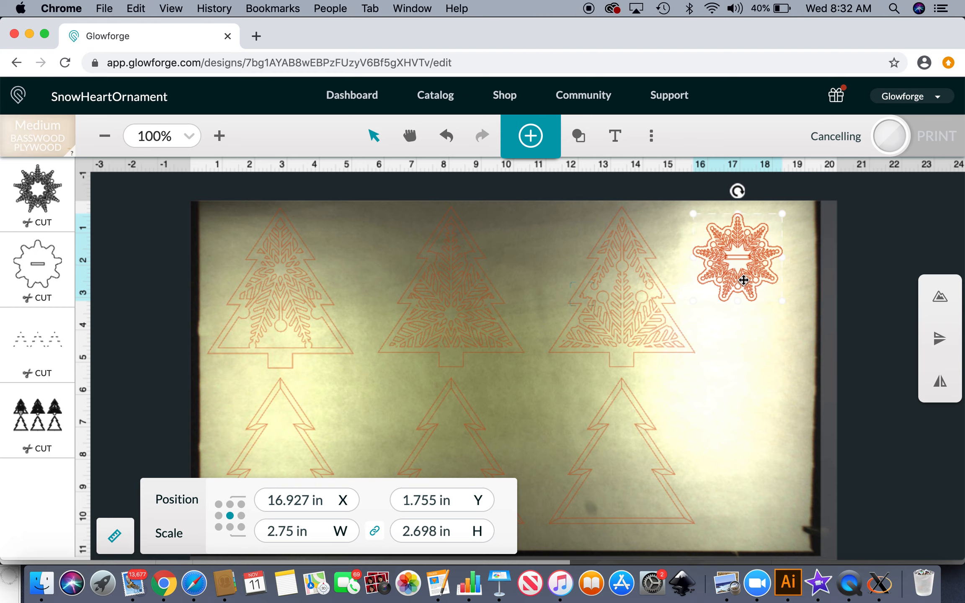
# Step: Duplicate the snowflake stand and move the copy straight down until it clears the original, at about X 17.136 in
pyautogui.press('super+d')
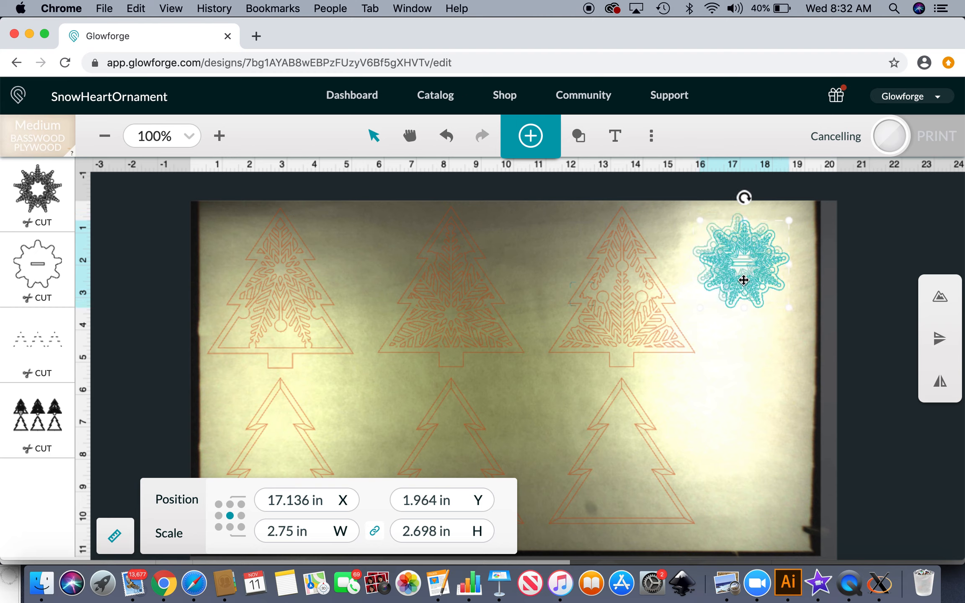
pyautogui.press('Down')
pyautogui.press('Down')
pyautogui.press('Down')
pyautogui.press('Down')
pyautogui.press('Down')
pyautogui.press('Down')
pyautogui.press('Down')
pyautogui.press('Down')
pyautogui.press('Down')
pyautogui.press('Down')
pyautogui.press('Down')
pyautogui.press('Down')
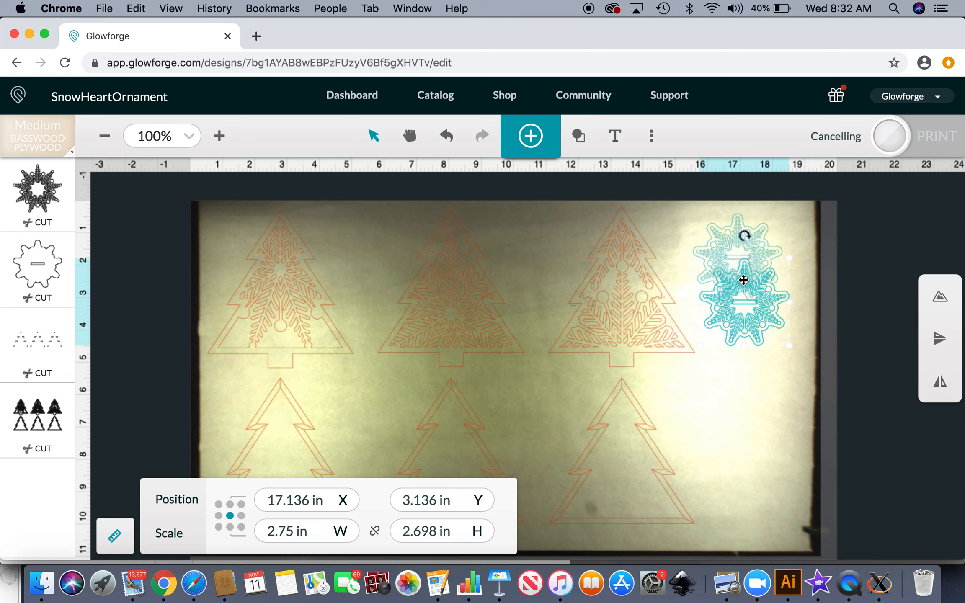
pyautogui.press('Down')
pyautogui.press('Down')
pyautogui.press('Down')
pyautogui.press('Down')
pyautogui.press('Down')
pyautogui.press('Down')
pyautogui.press('Down')
pyautogui.press('Down')
pyautogui.press('Down')
pyautogui.press('Down')
pyautogui.press('Down')
pyautogui.press('Down')
pyautogui.press('Down')
pyautogui.press('Down')
pyautogui.press('Down')
pyautogui.press('Down')
pyautogui.press('Down')
# Step: Add a third snowflake stand and move it below the second, at about X 17.214 in, Y 7.771 in
pyautogui.press('super+v')
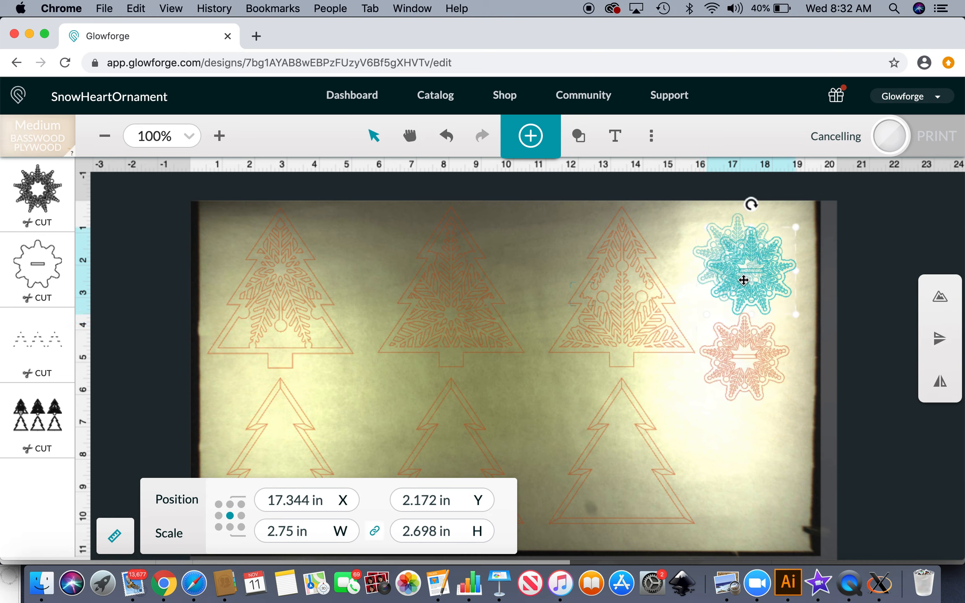
pyautogui.press('Down')
pyautogui.press('Down')
pyautogui.press('Down')
pyautogui.press('Down')
pyautogui.press('Down')
pyautogui.press('Down')
pyautogui.press('Down')
pyautogui.press('Down')
pyautogui.press('Down')
pyautogui.press('Down')
pyautogui.press('Down')
pyautogui.press('Down')
pyautogui.press('Down')
pyautogui.press('Down')
pyautogui.press('Down')
pyautogui.press('Down')
pyautogui.press('Down')
pyautogui.press('Down')
pyautogui.press('Down')
pyautogui.press('Down')
pyautogui.press('Down')
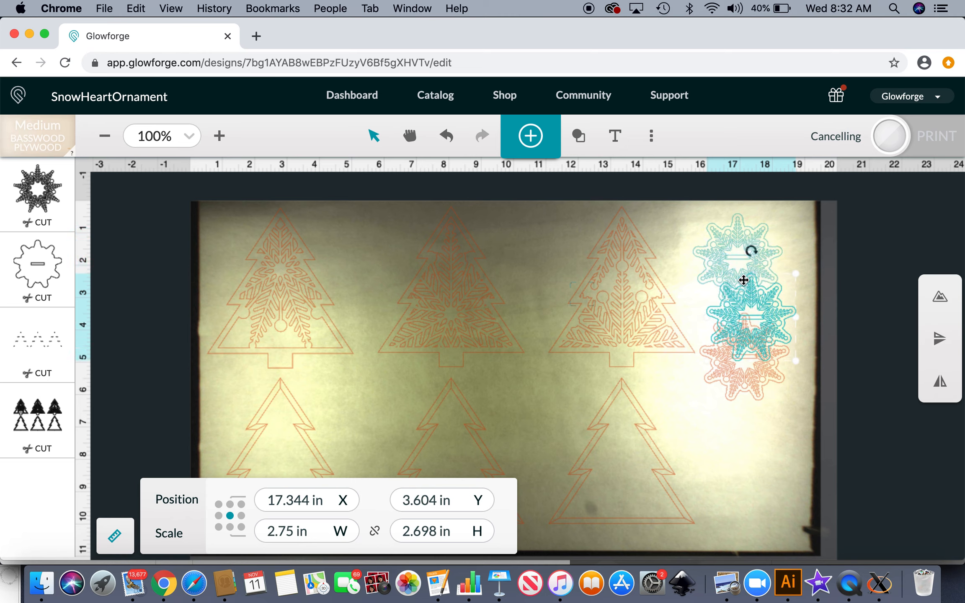
pyautogui.press('Down')
pyautogui.press('Down')
pyautogui.press('Down')
pyautogui.press('Down')
pyautogui.press('Down')
pyautogui.press('Down')
pyautogui.press('Down')
pyautogui.press('Down')
pyautogui.press('Down')
pyautogui.press('Down')
pyautogui.press('Down')
pyautogui.press('Down')
pyautogui.press('Down')
pyautogui.press('Down')
pyautogui.press('Down')
pyautogui.press('Down')
pyautogui.press('Down')
pyautogui.press('Down')
pyautogui.press('Down')
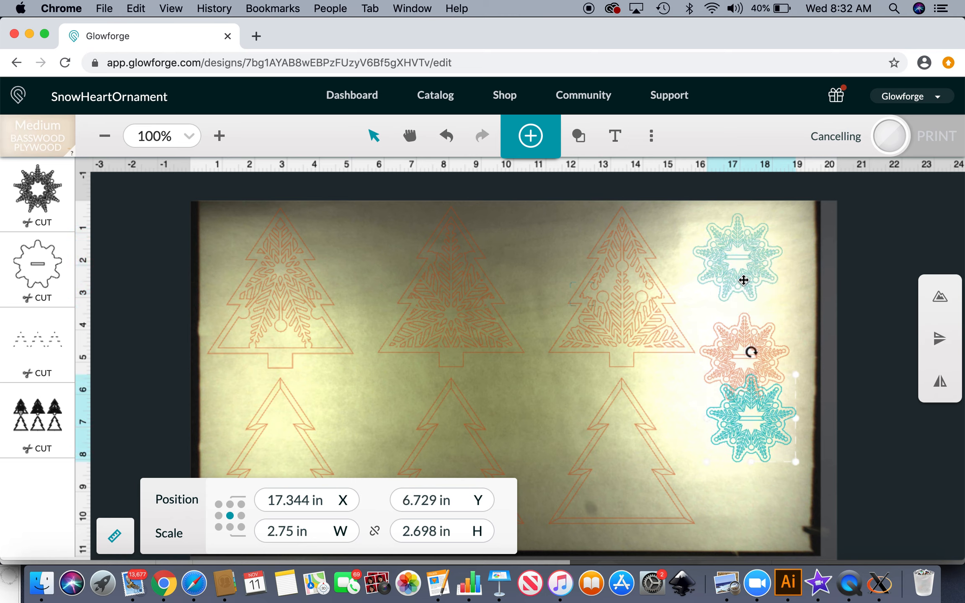
pyautogui.press('Down')
pyautogui.press('Left')
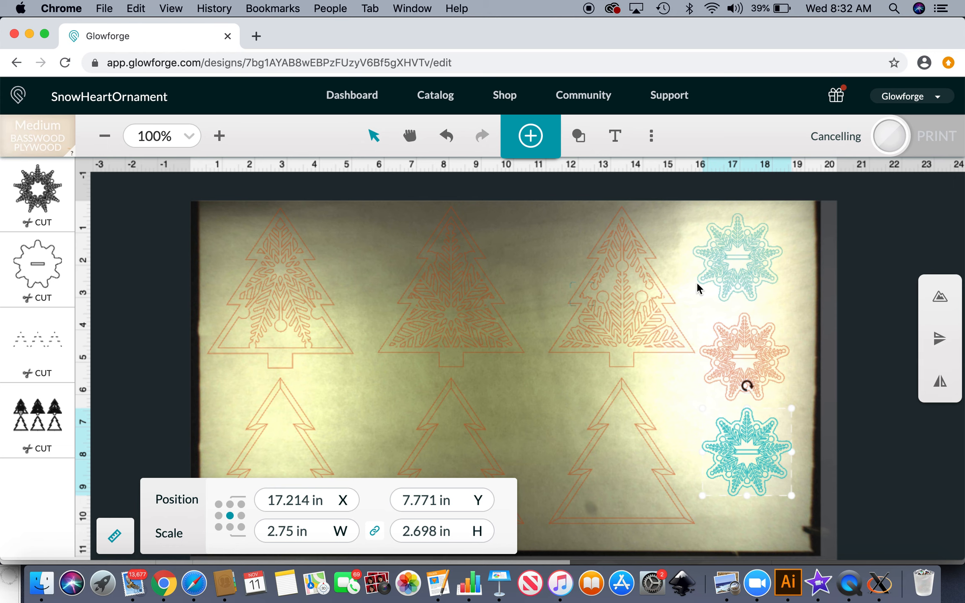
pyautogui.click(677, 383)
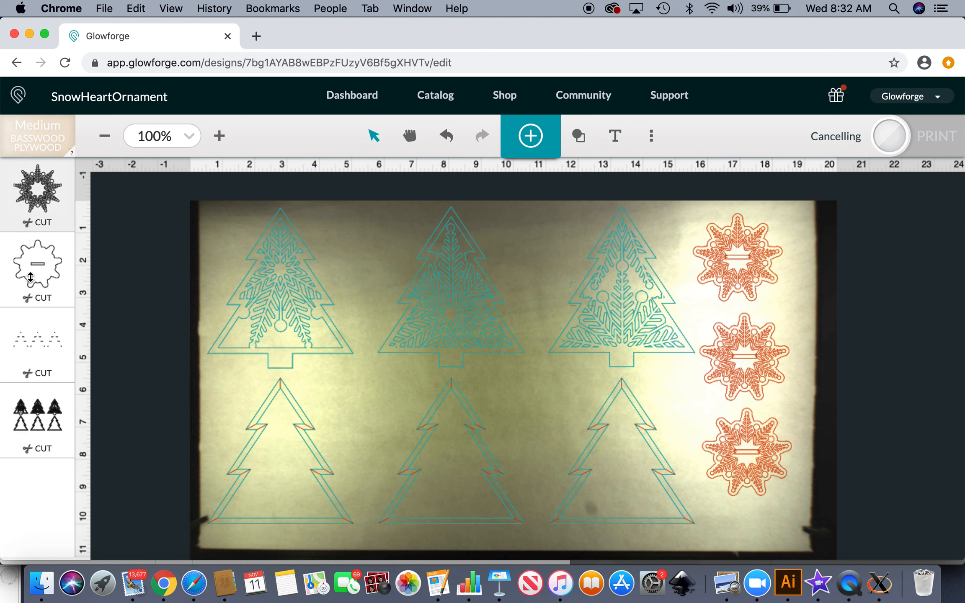
# Step: Set the snowflake stands' inner detail lines to a High Quality score
pyautogui.click(32, 184)
pyautogui.click(237, 186)
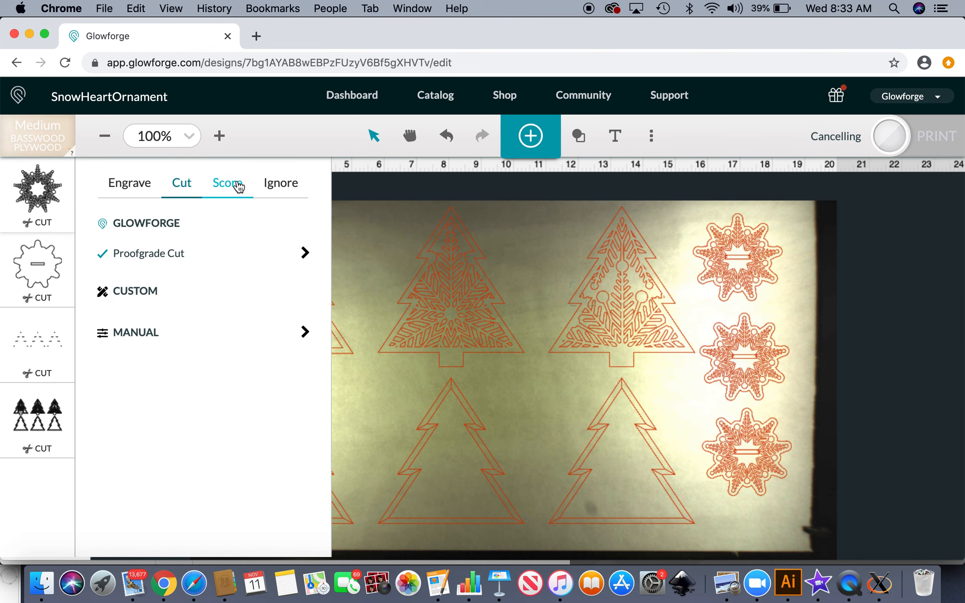
pyautogui.click(172, 285)
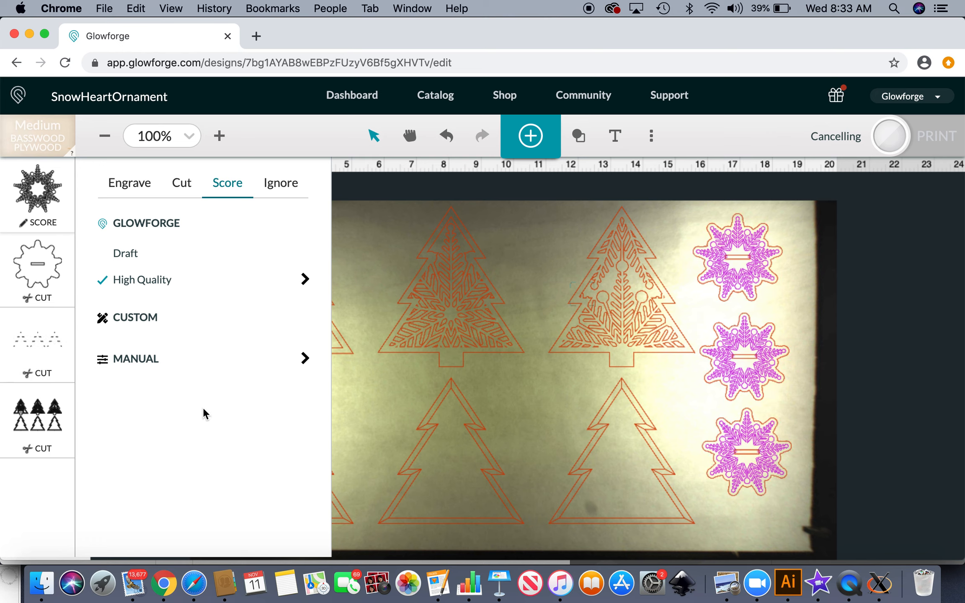
# Step: Set the short corner lines on the tree frames to a High Quality score and close the settings
pyautogui.click(59, 332)
pyautogui.click(229, 191)
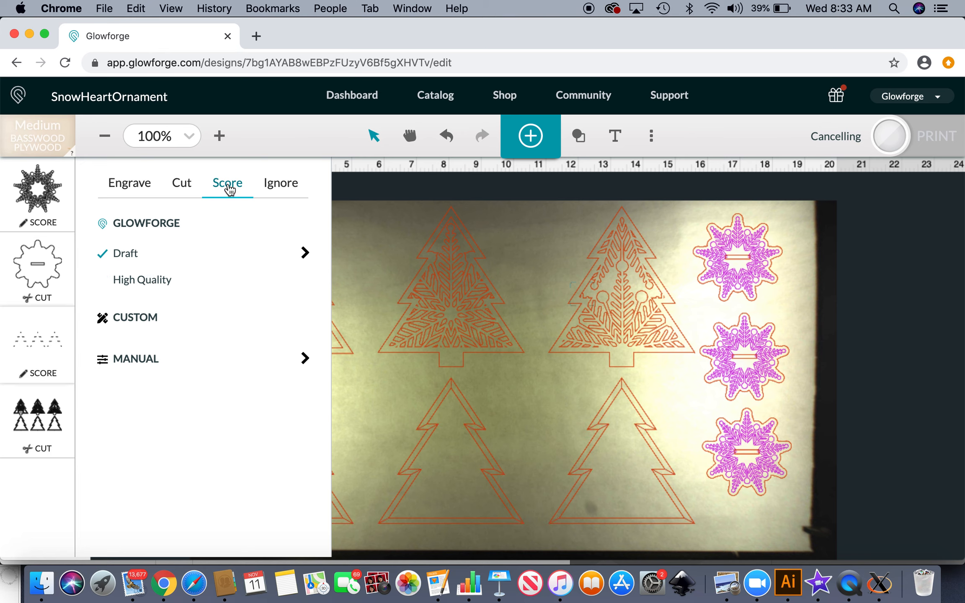
pyautogui.click(196, 283)
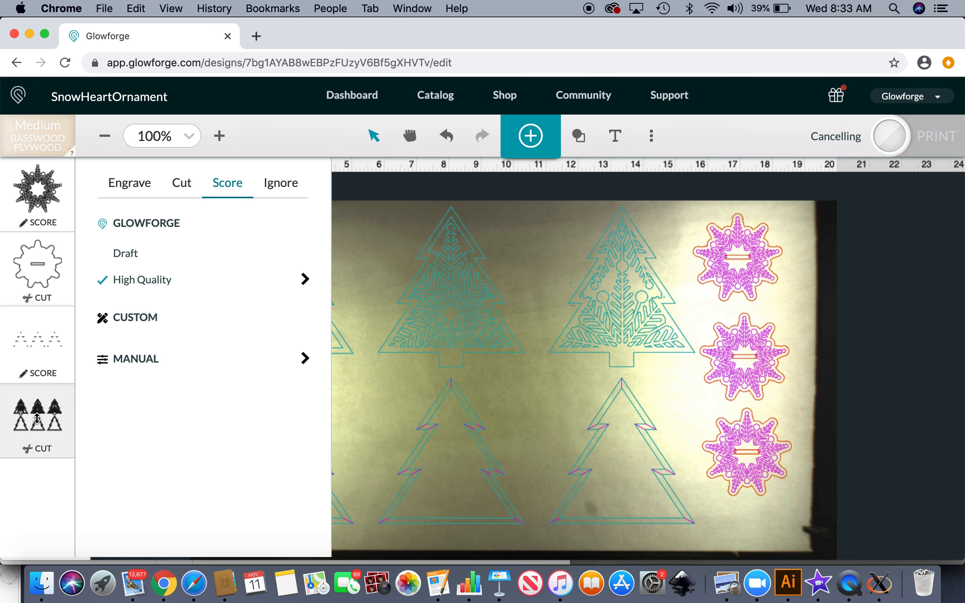
pyautogui.click(387, 413)
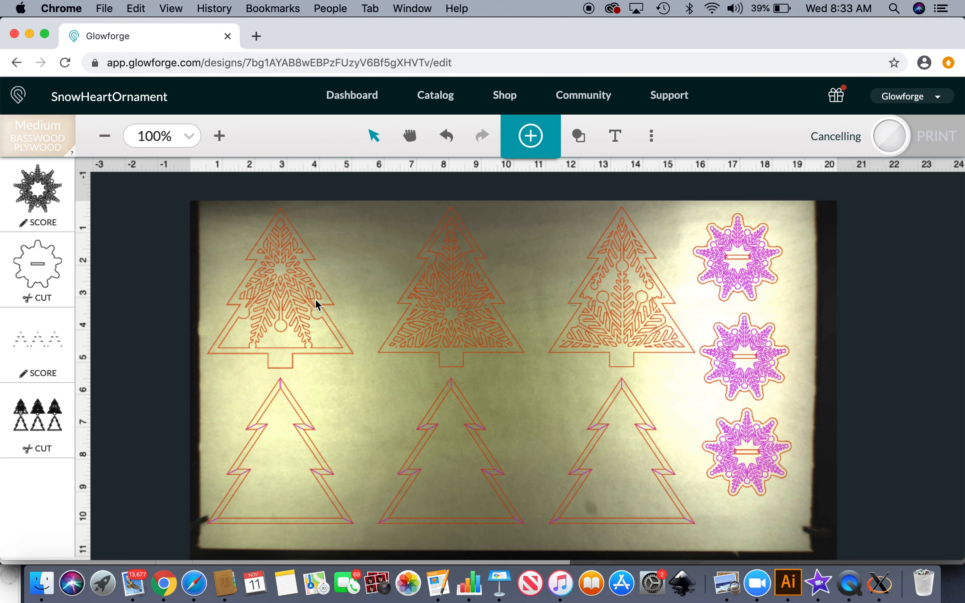
# Step: Move the leftmost tree and its frame together slightly right, closer to the middle tree
pyautogui.moveTo(156, 251); pyautogui.dragTo(318, 476)
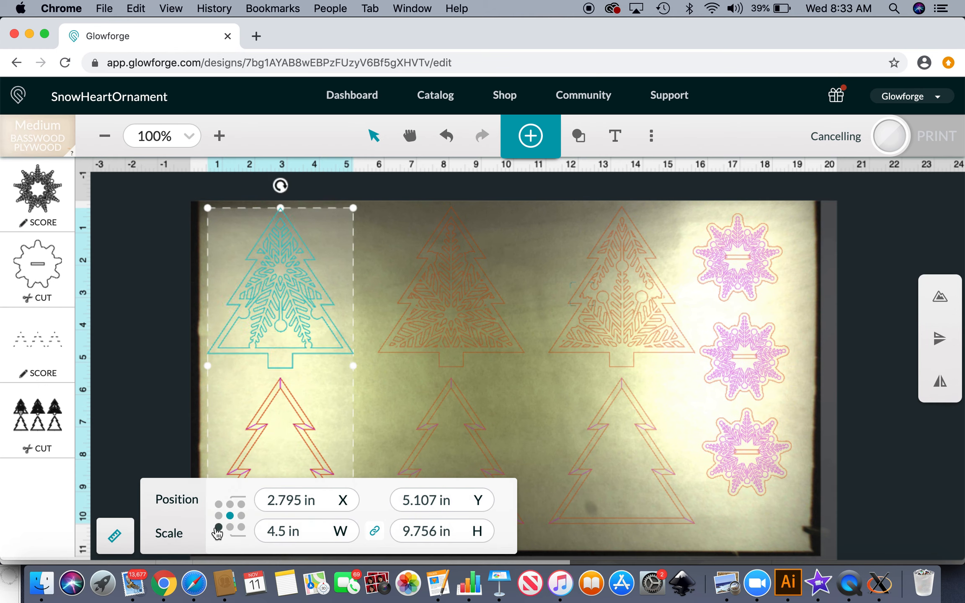
pyautogui.press('Right')
pyautogui.press('Right')
pyautogui.press('Right')
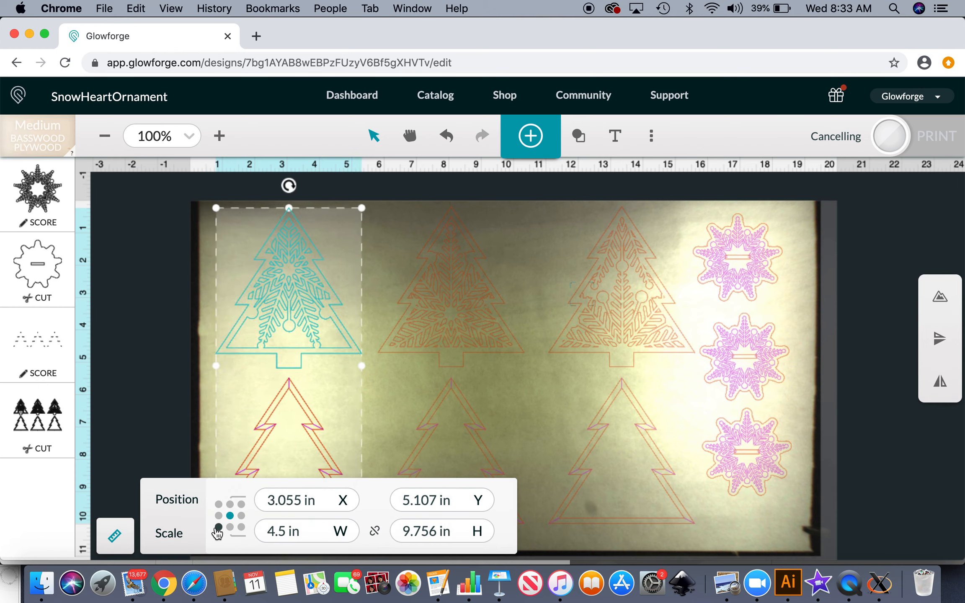
pyautogui.click(154, 284)
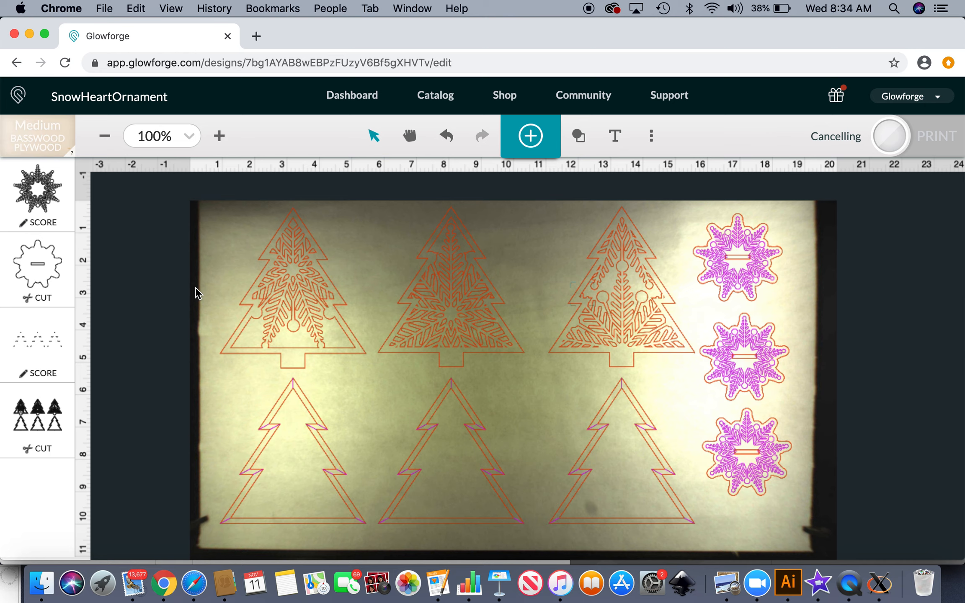
pyautogui.click(298, 309)
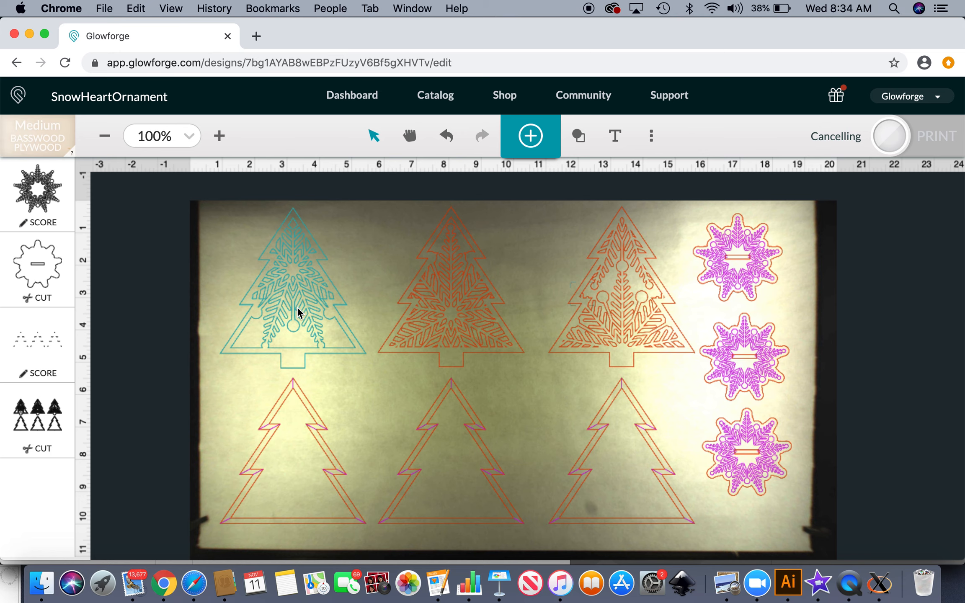
pyautogui.click(180, 265)
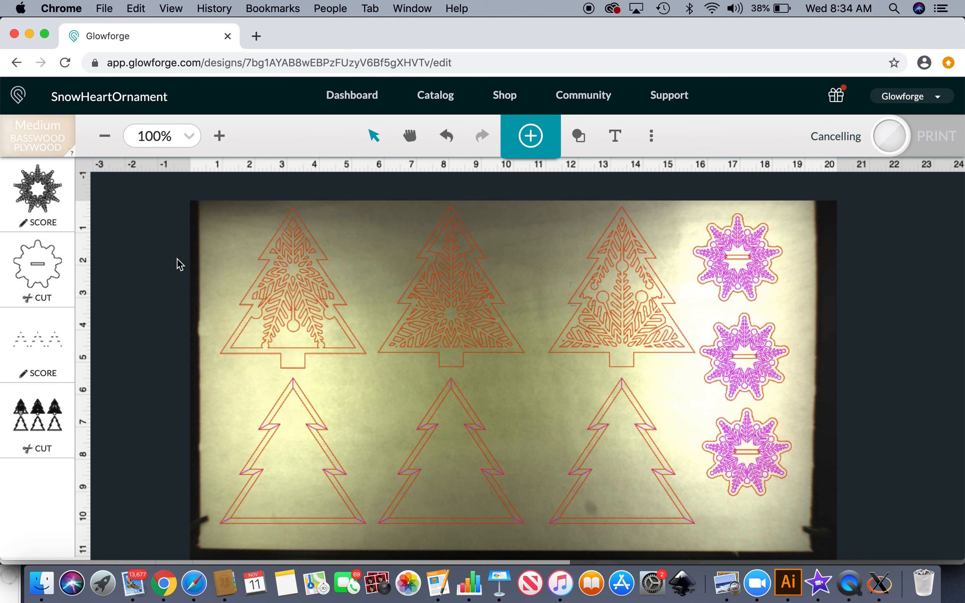